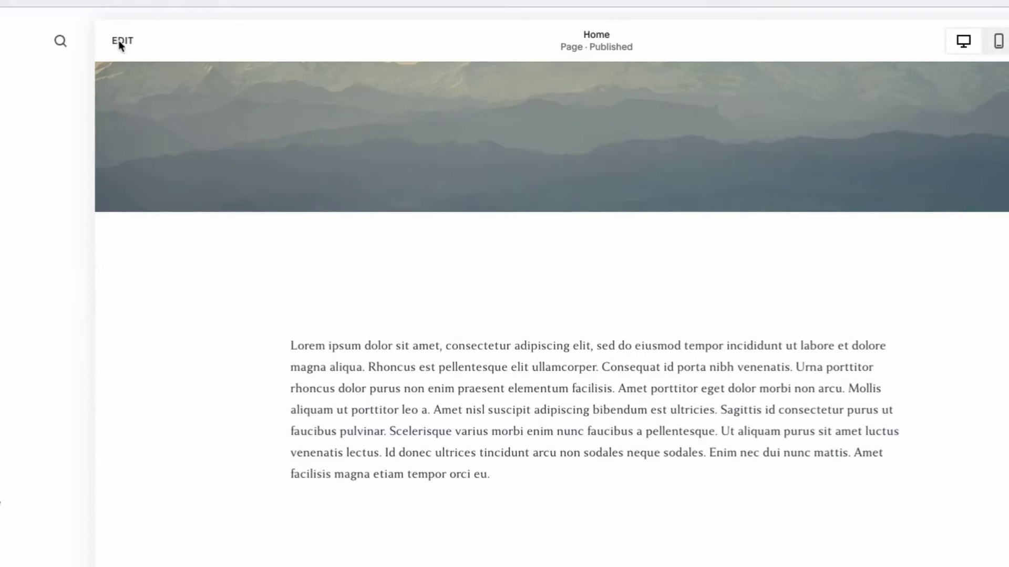
Step: Enter edit mode and select the closing sentence 'Amet facilisis magna etiam tempor orci eu.'
click(122, 41)
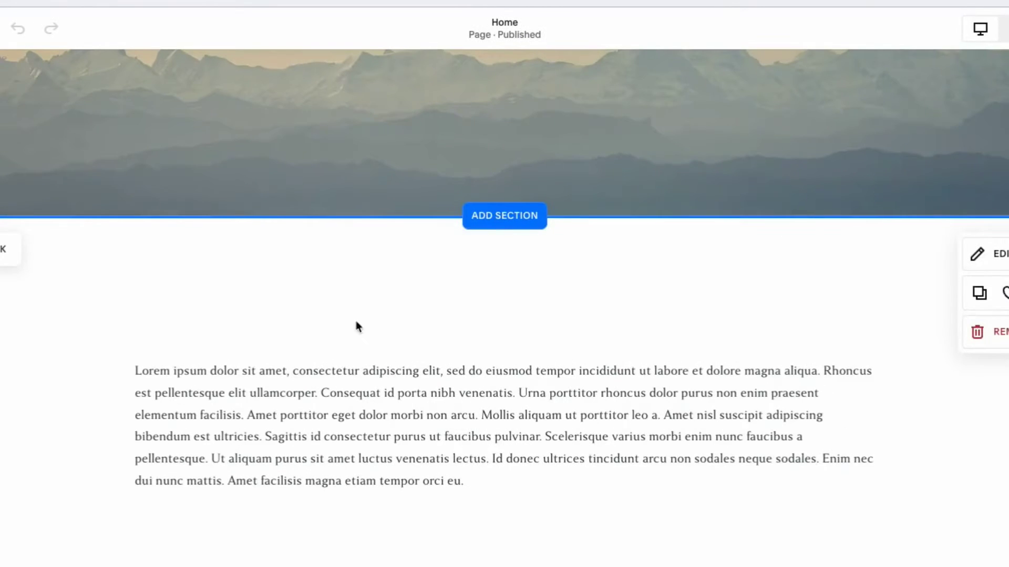
click(226, 474)
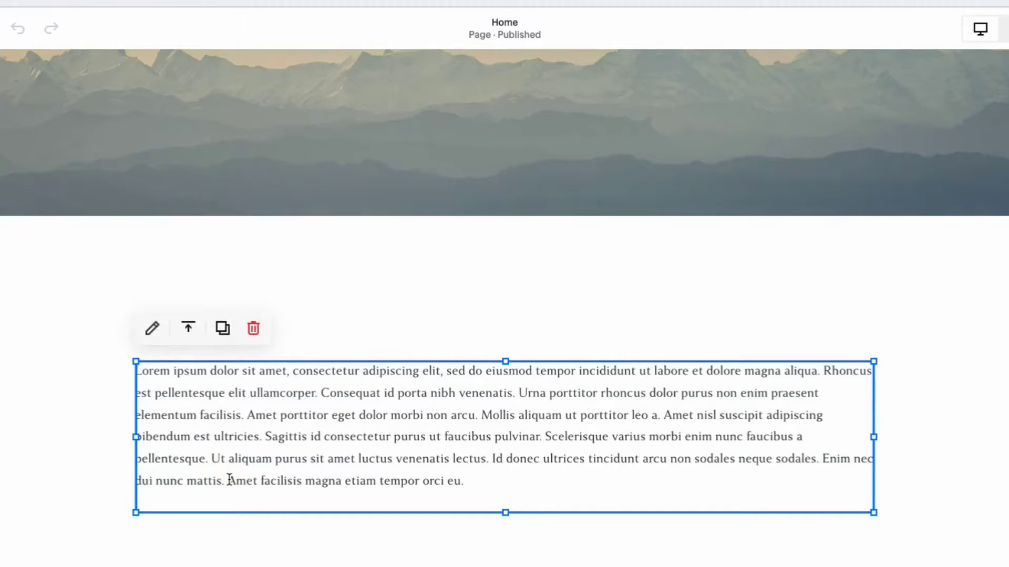
drag(228, 479, 466, 480)
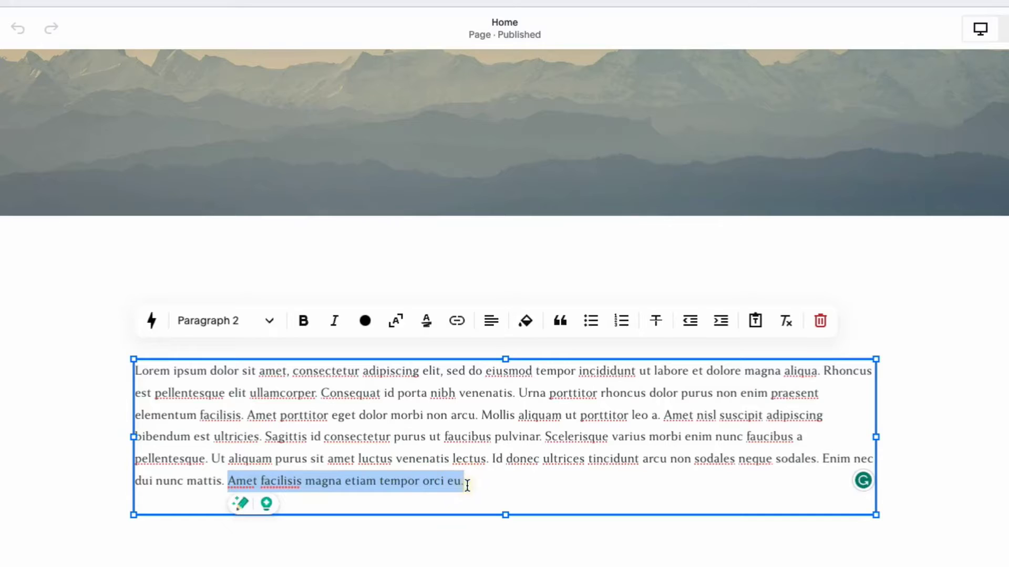
Step: Add a link on the sentence and choose the About page (/about) from the page suggestions
click(458, 323)
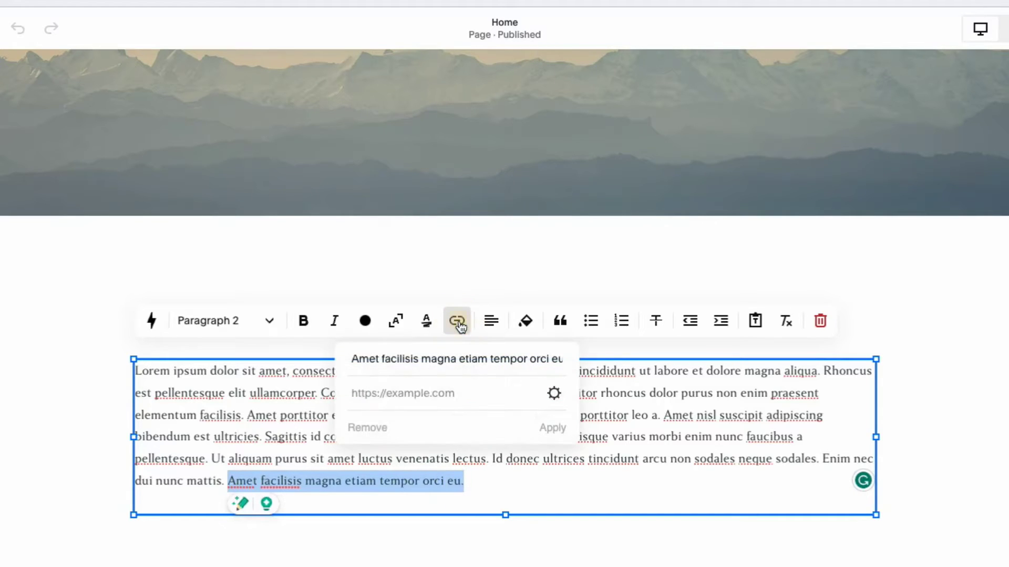
click(368, 394)
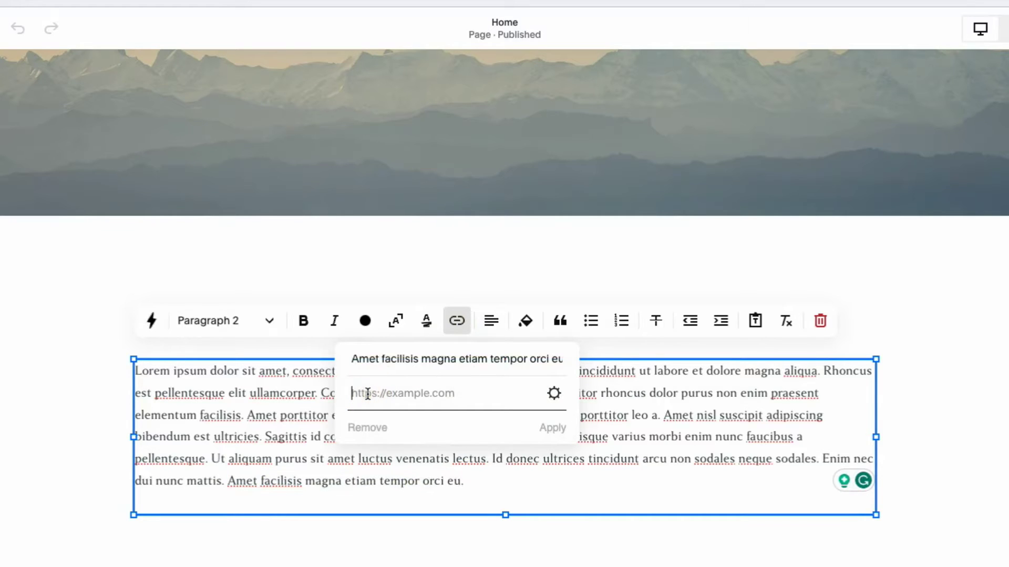
text(/)
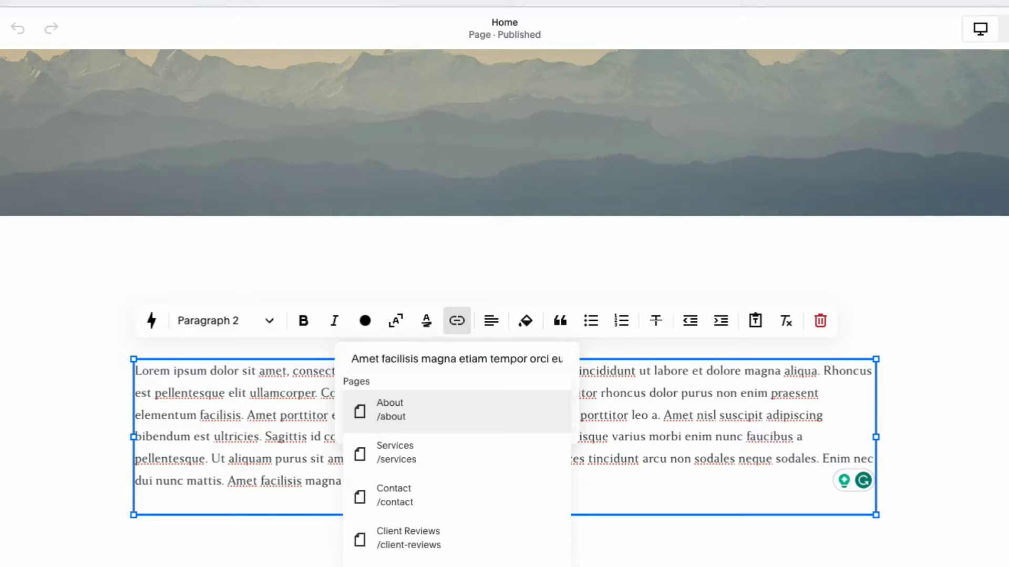
scroll(383, 442, down, 4)
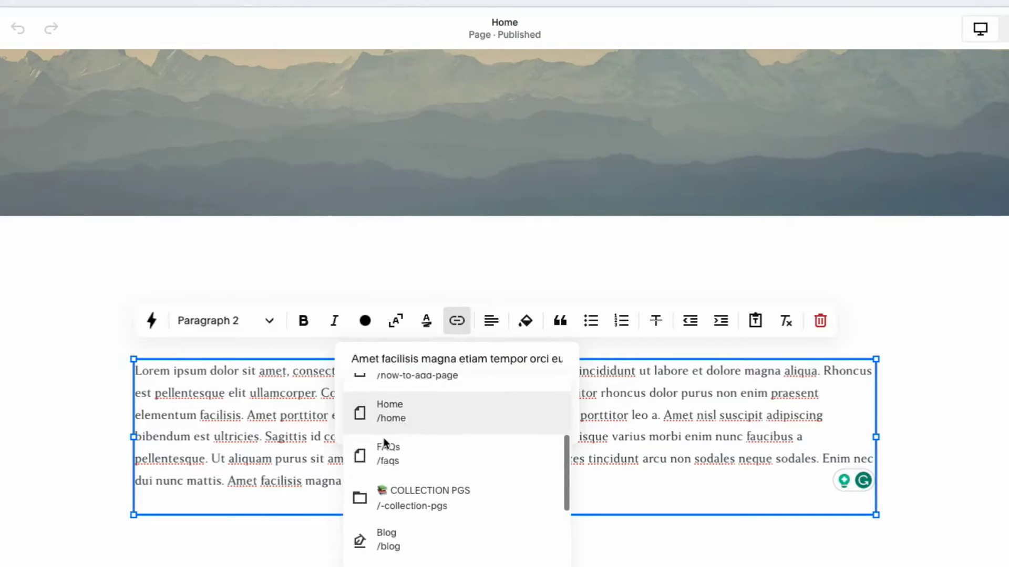
scroll(385, 445, down, 1)
scroll(382, 446, up, 5)
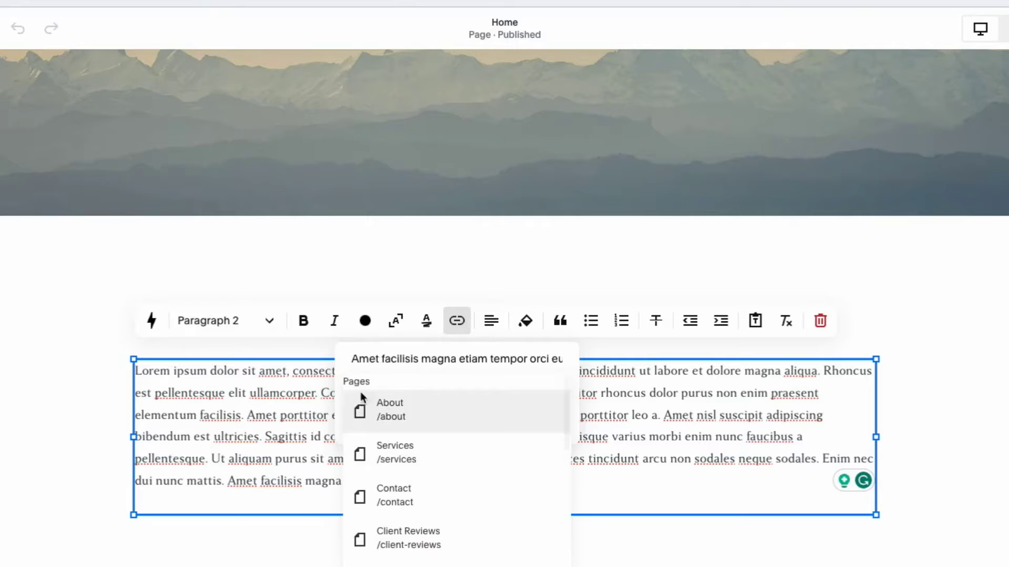
click(349, 360)
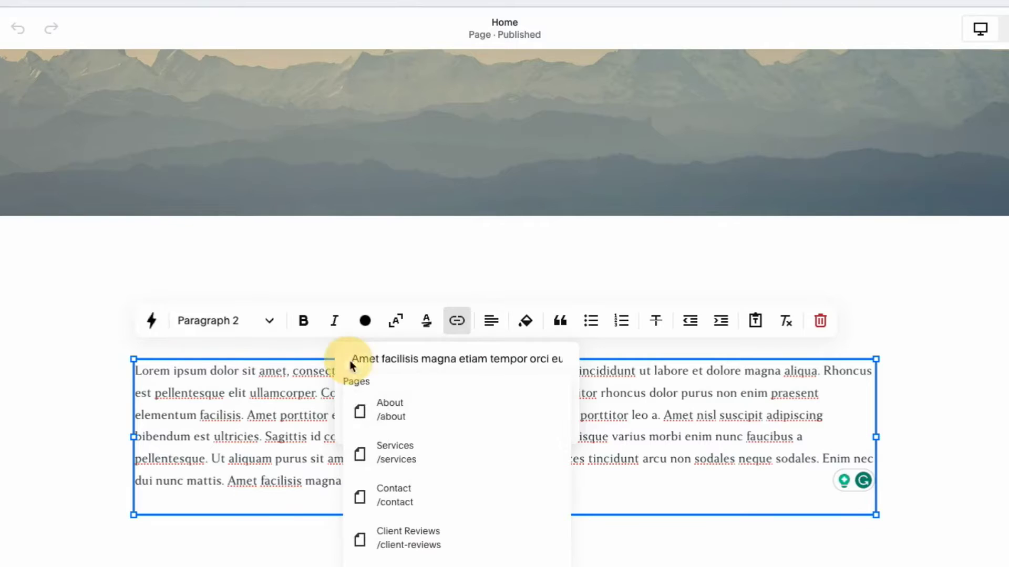
click(434, 419)
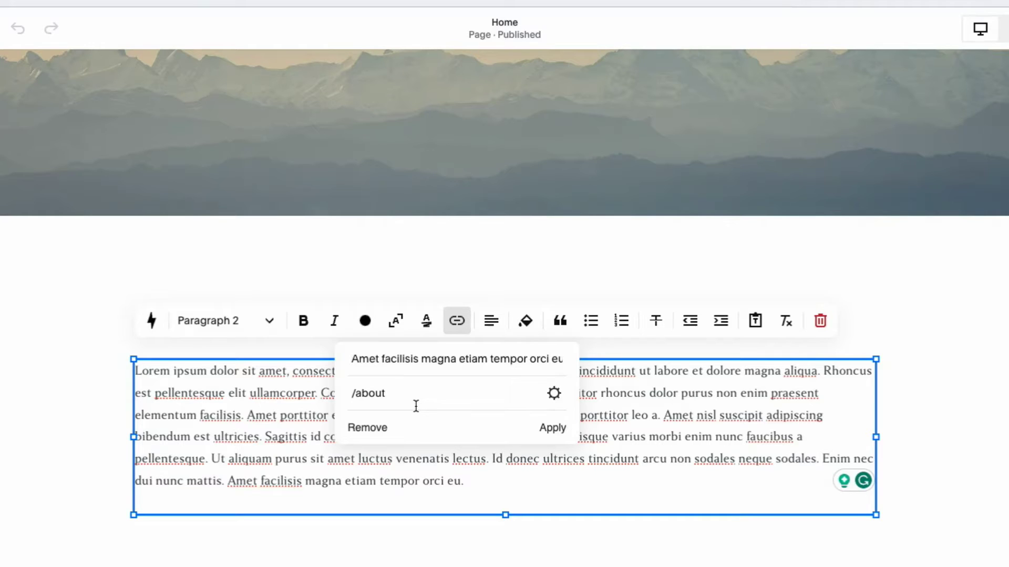
drag(394, 393, 329, 393)
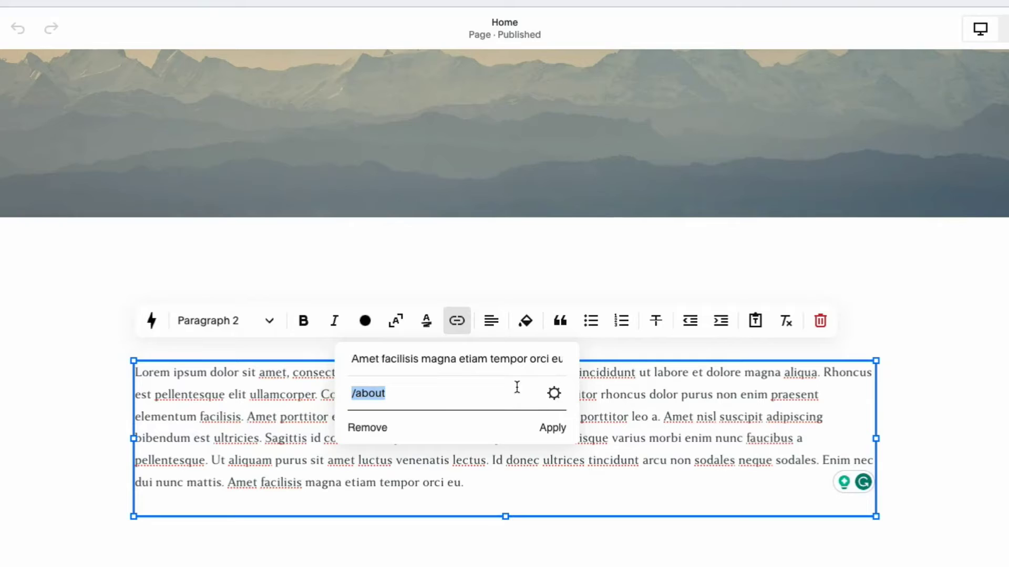
Step: Open the full Link Editor, clear the About page and browse the e-mail and file link options
click(553, 396)
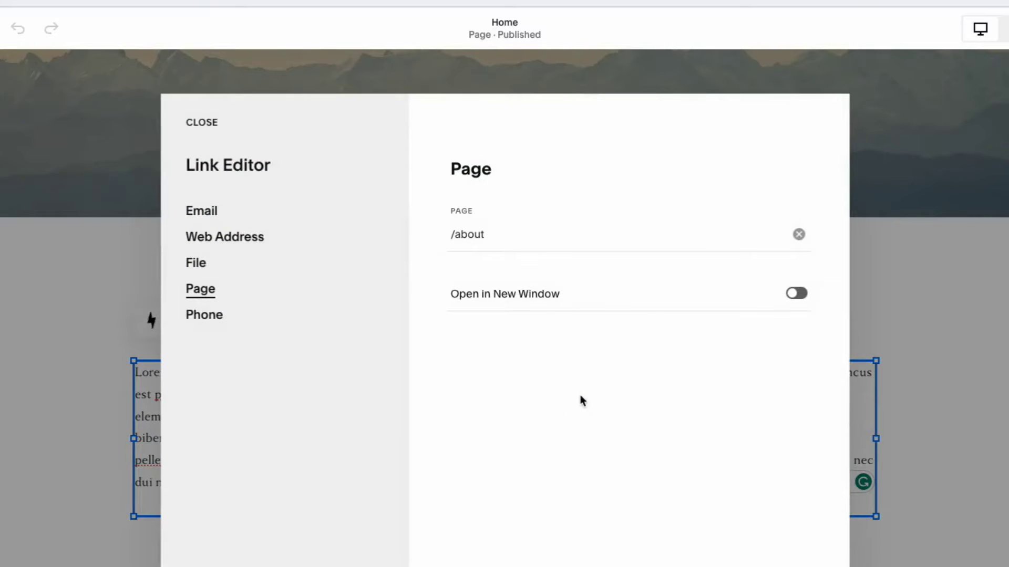
click(210, 288)
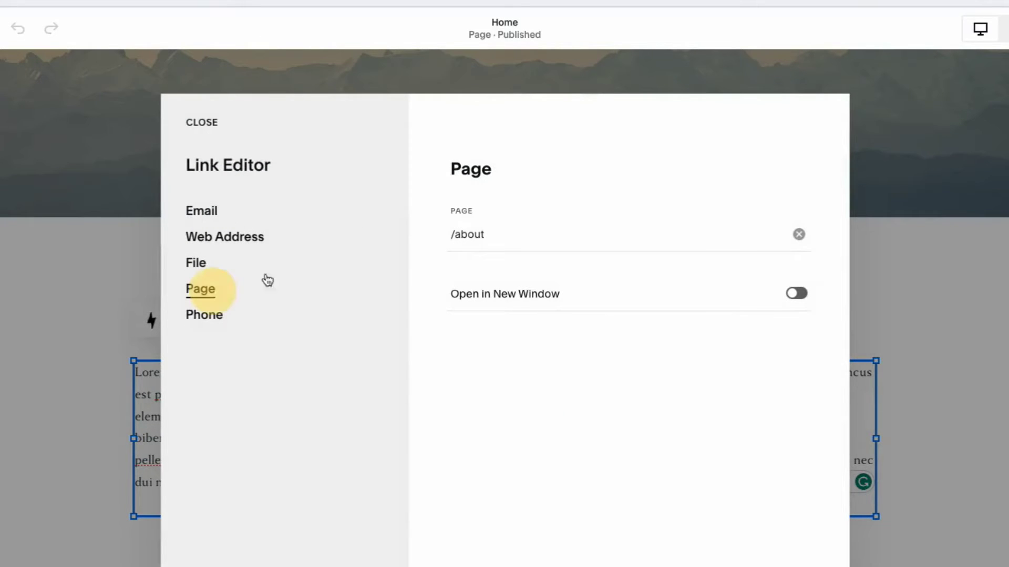
click(494, 234)
click(665, 195)
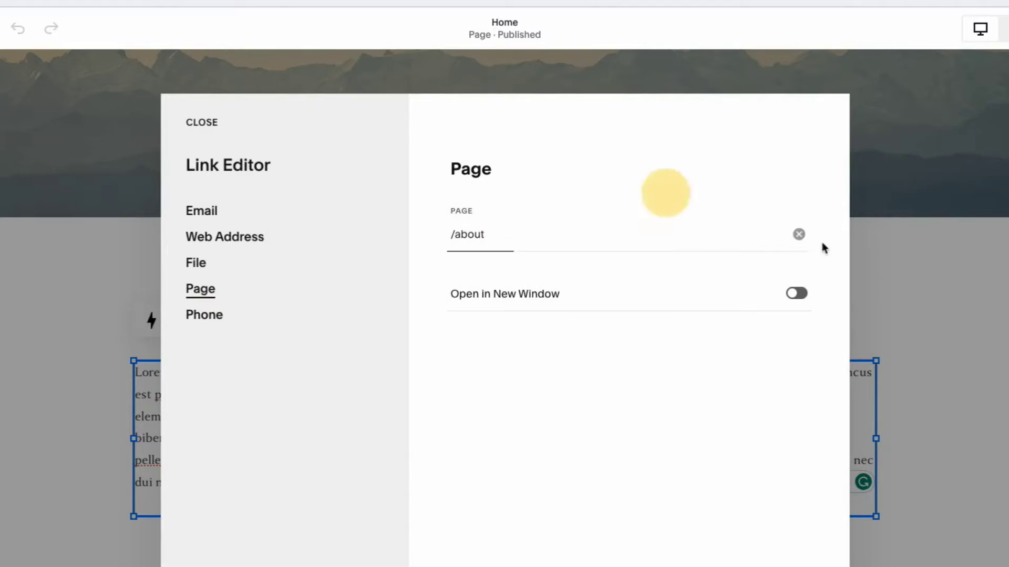
click(799, 238)
click(201, 211)
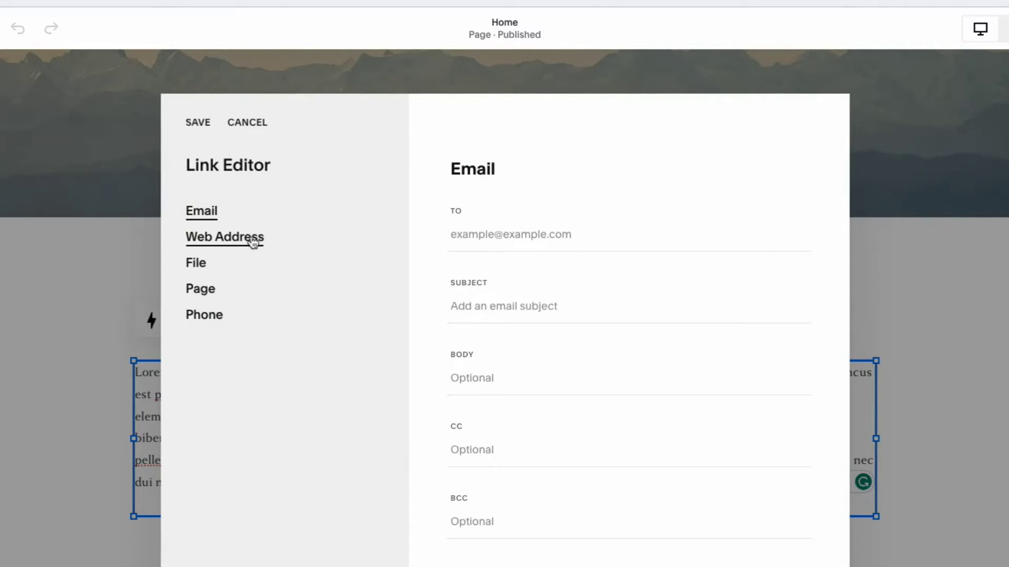
click(228, 267)
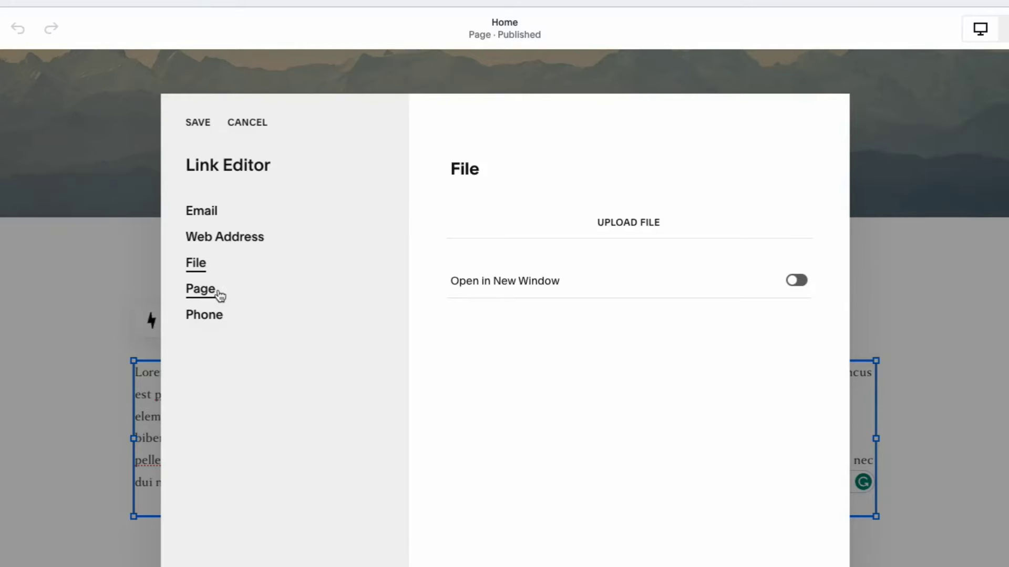
click(225, 243)
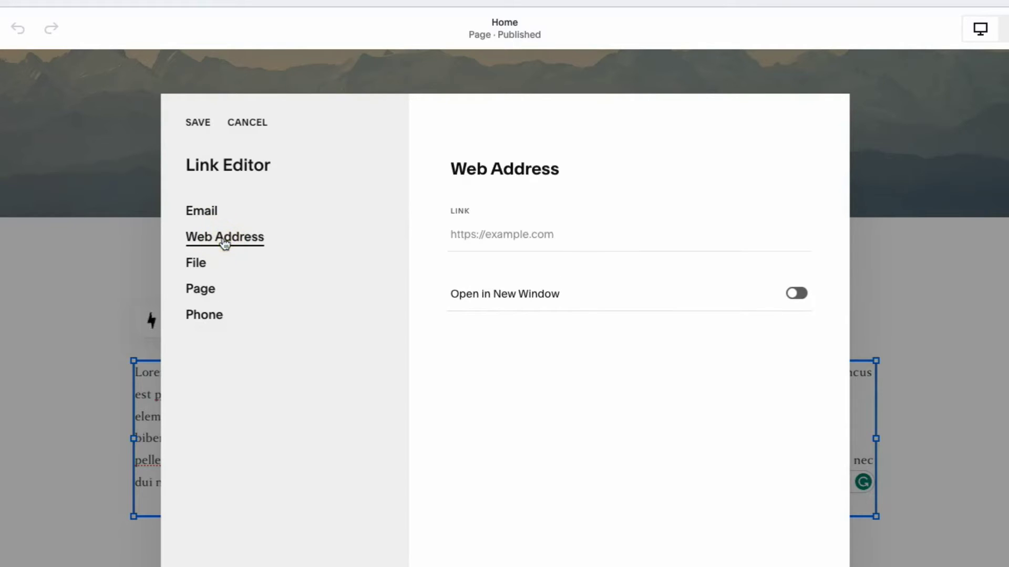
click(461, 235)
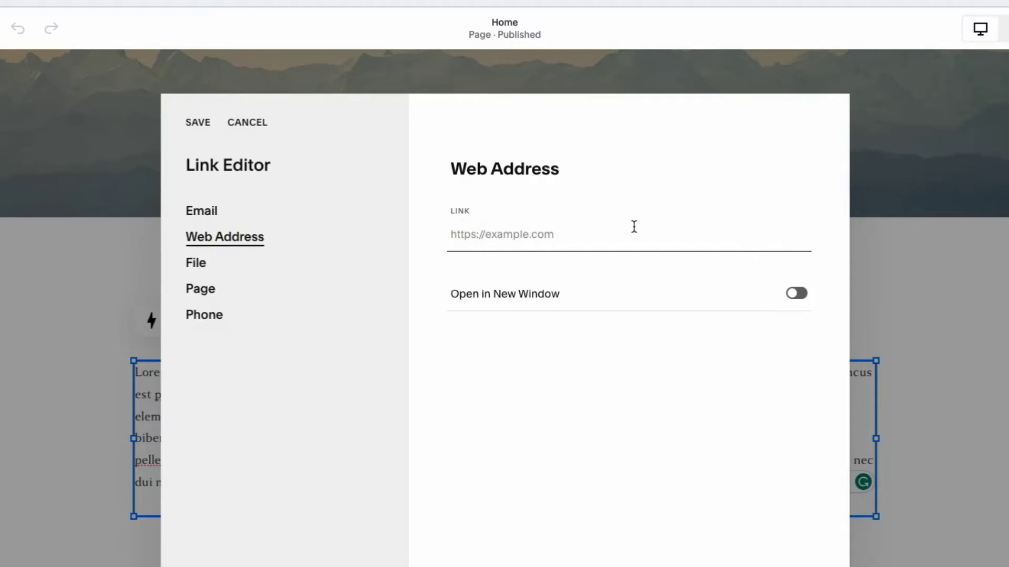
text(https;)
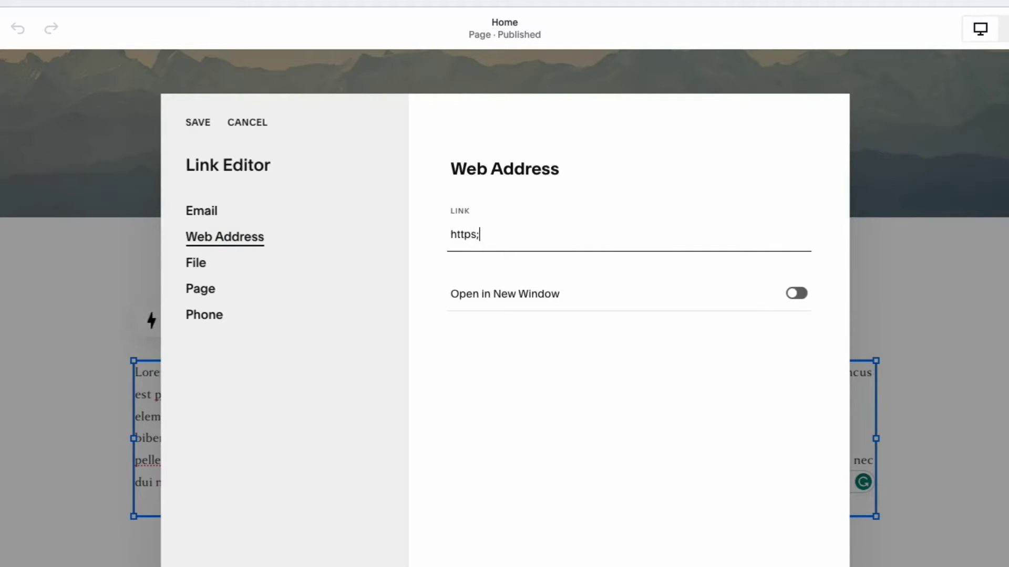
key(ctrl+a)
text(https://floatinglotusdesign.com)
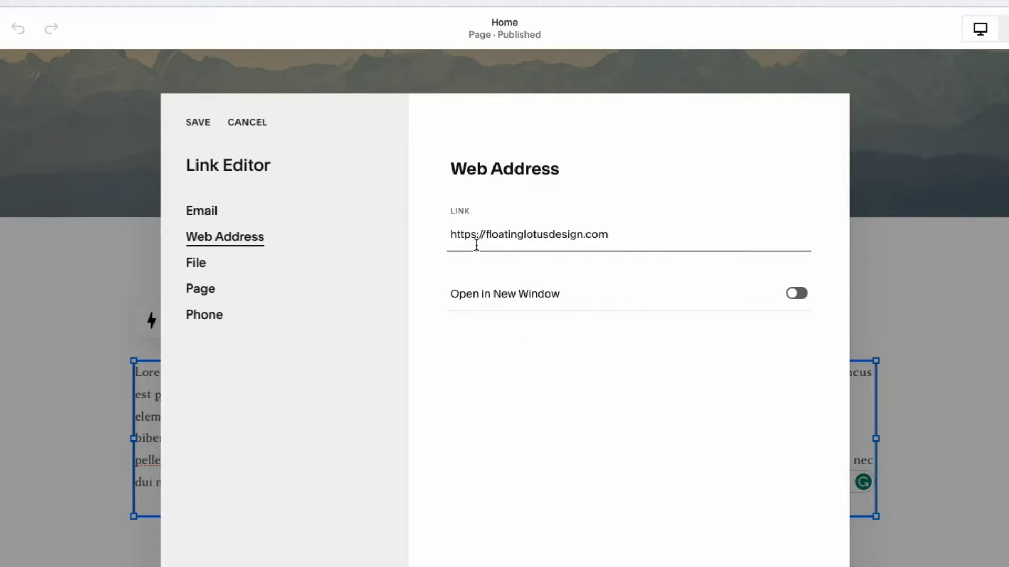
Step: Turn on Open in New Window for the floatinglotusdesign.com link
click(795, 297)
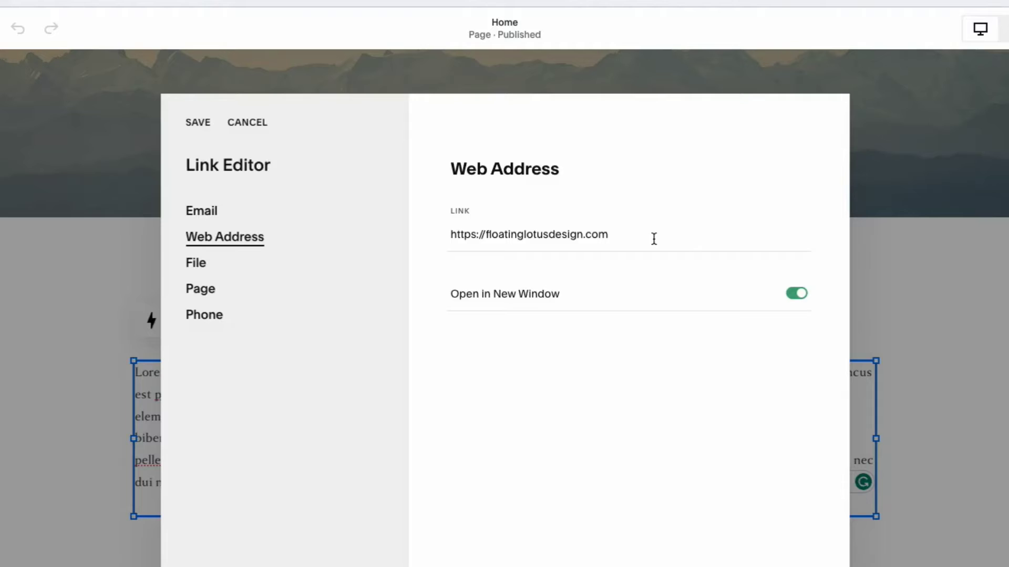
click(800, 296)
click(798, 298)
Step: Save and apply the floatinglotusdesign.com link, then reselect the sentence and reopen its link settings
click(196, 126)
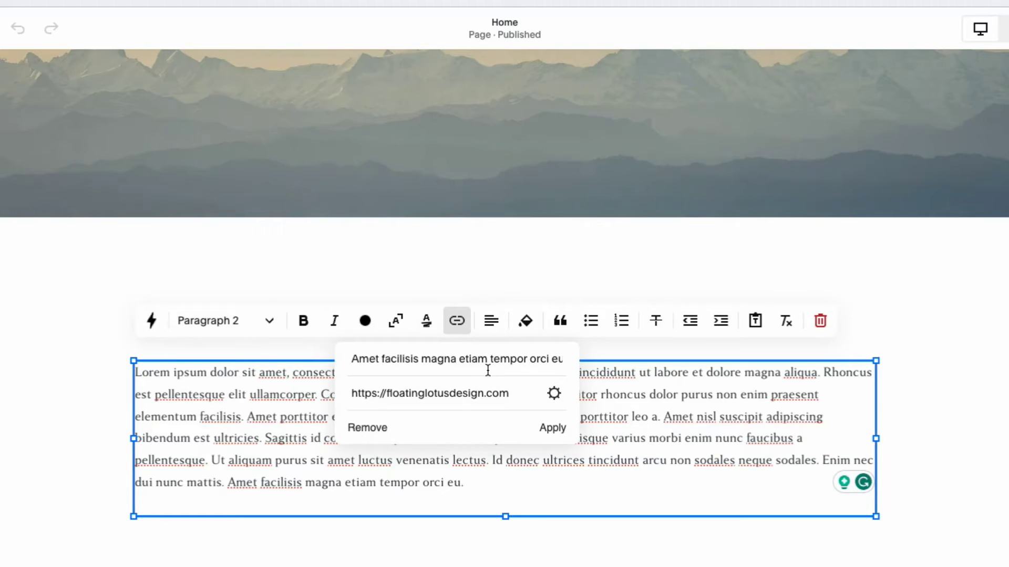
click(553, 440)
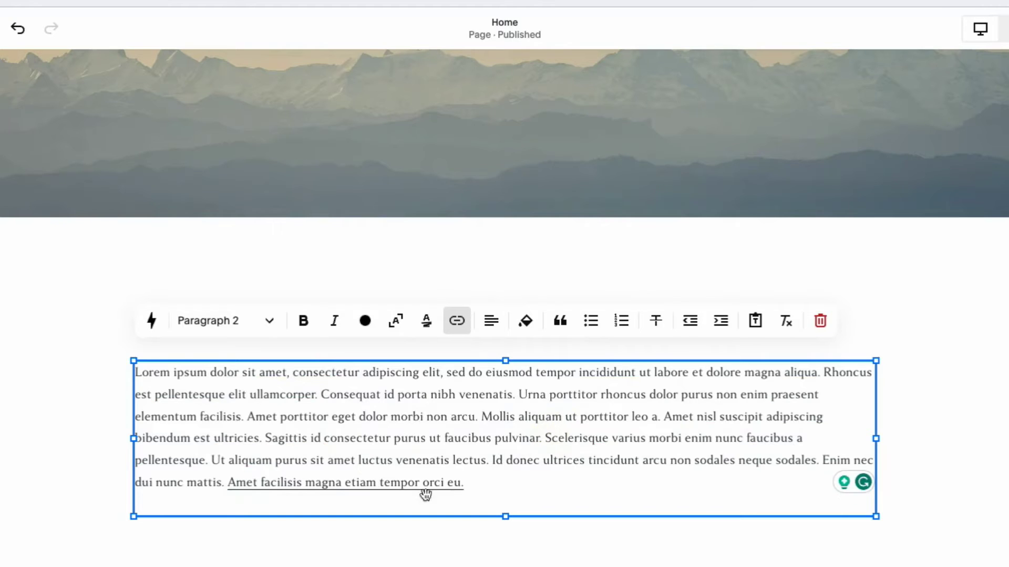
click(918, 477)
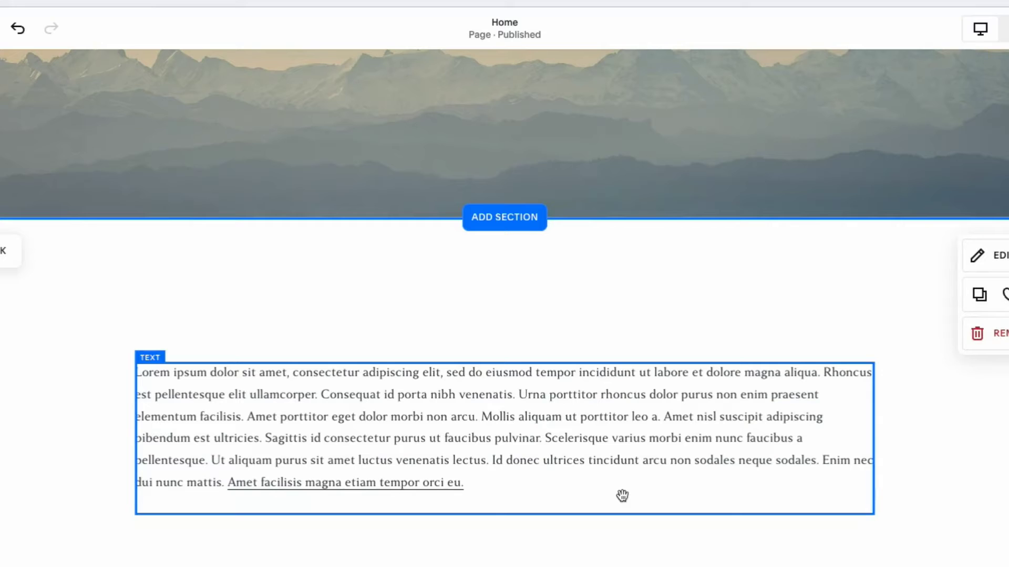
click(335, 482)
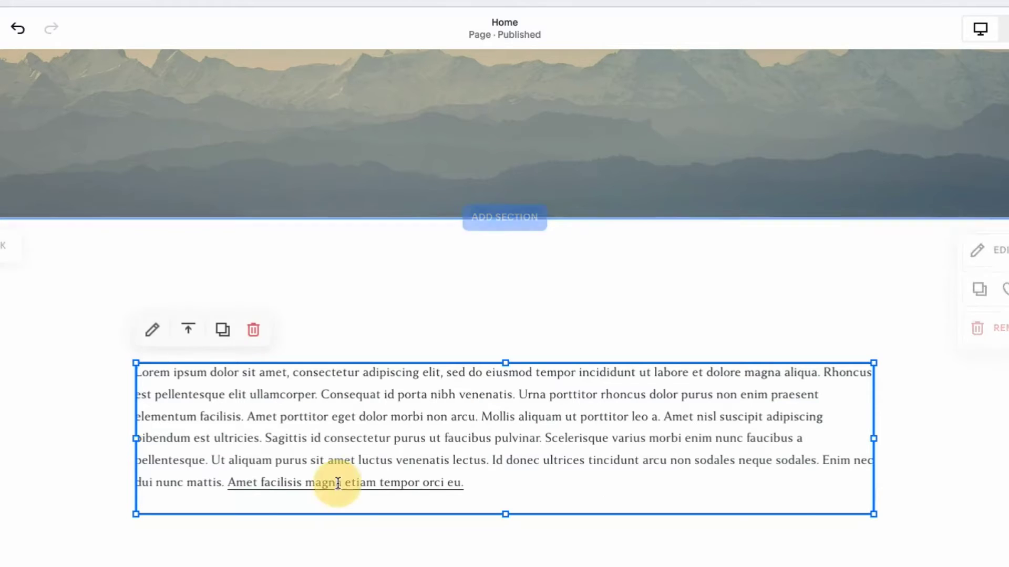
drag(478, 485, 229, 483)
click(456, 323)
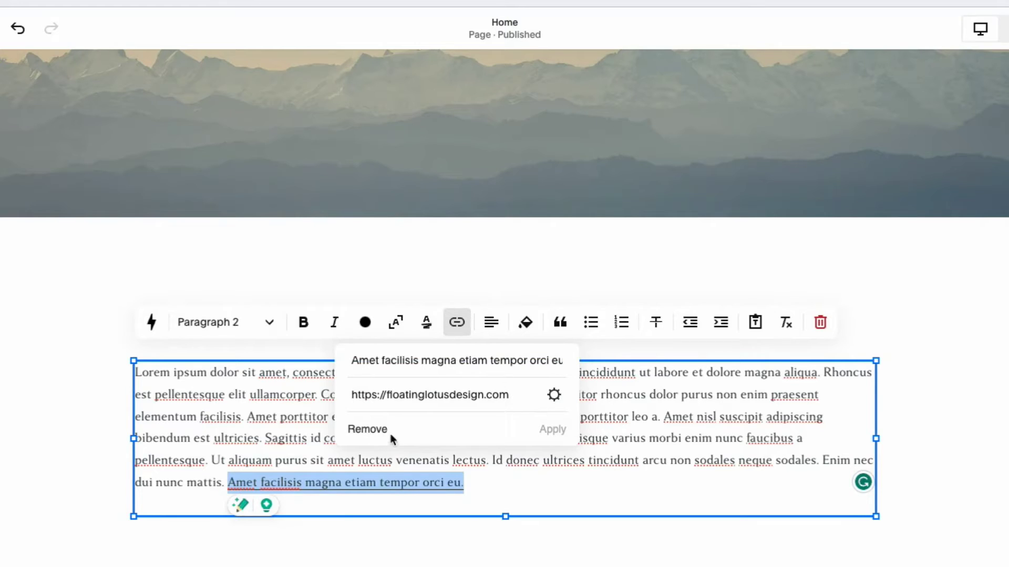
Step: Remove the floatinglotusdesign.com link from the closing sentence and deselect the text block
click(374, 432)
click(970, 490)
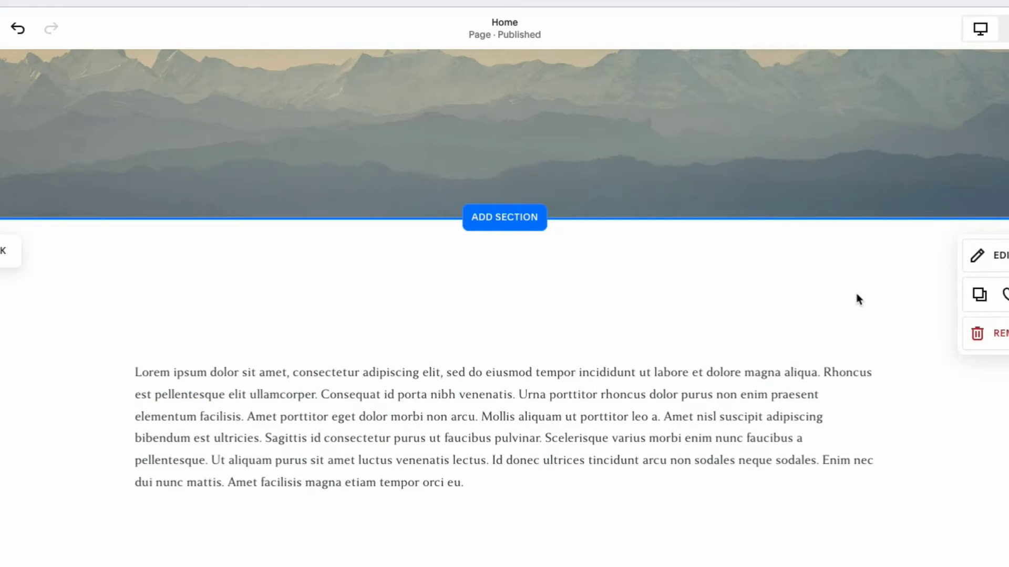
scroll(512, 507, down, 1)
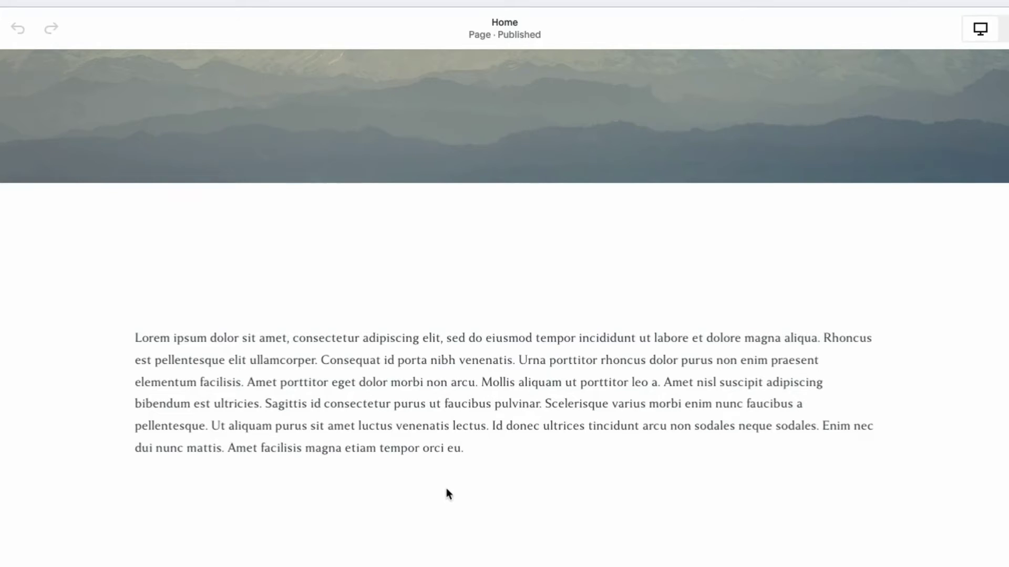
Step: Select the paragraph's closing sentence, open a new link box and show the link type dropdown
click(227, 448)
click(280, 450)
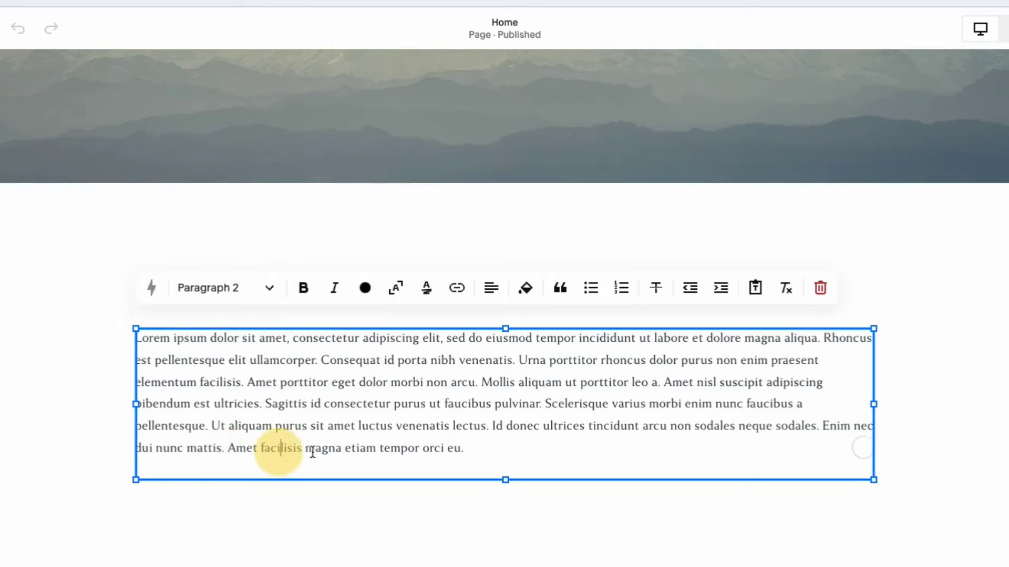
drag(228, 448, 467, 452)
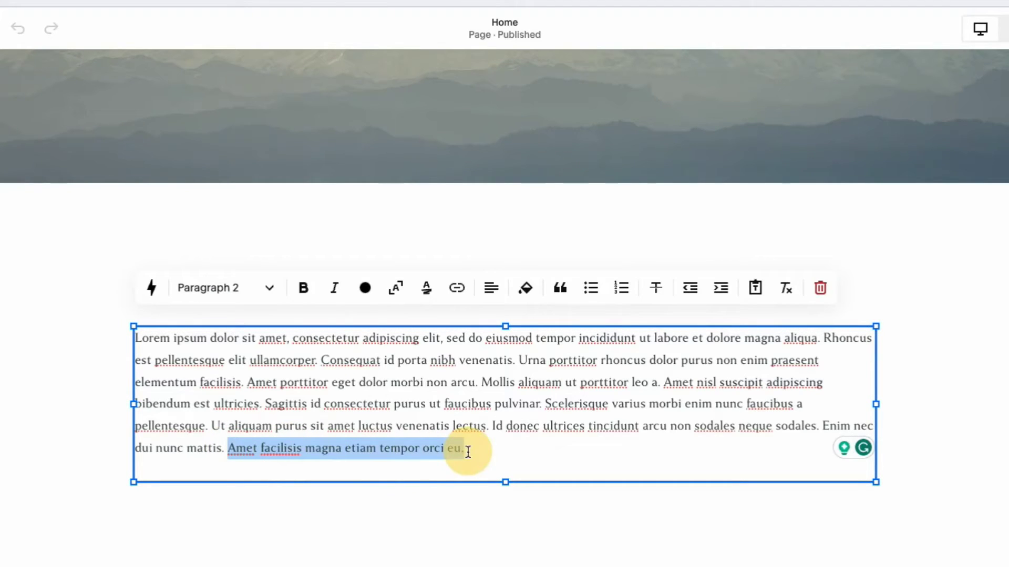
click(463, 296)
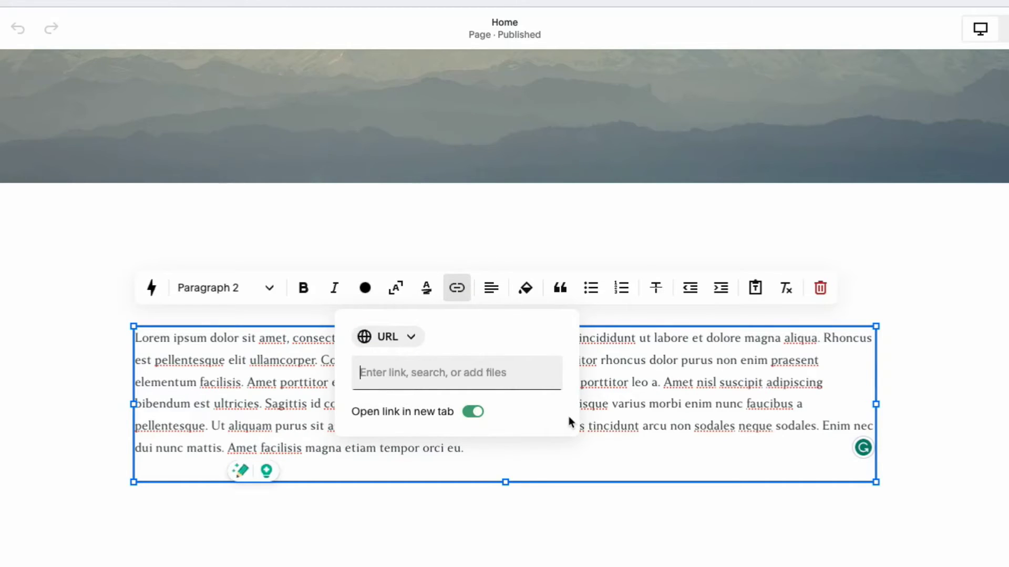
click(411, 338)
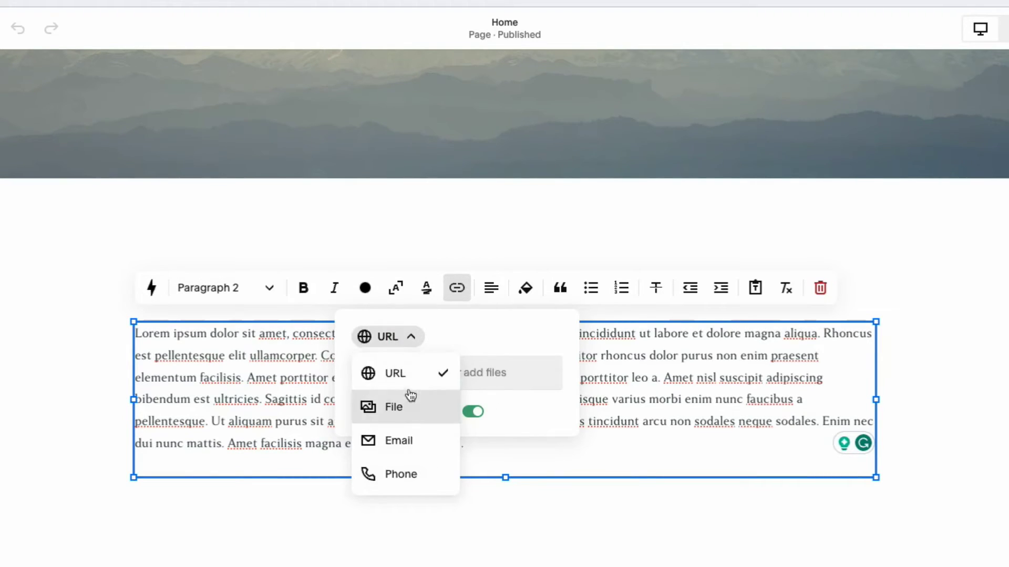
Step: Choose /contact as the link target, toggle new-tab opening on and off, then clear the address
click(474, 373)
text(/)
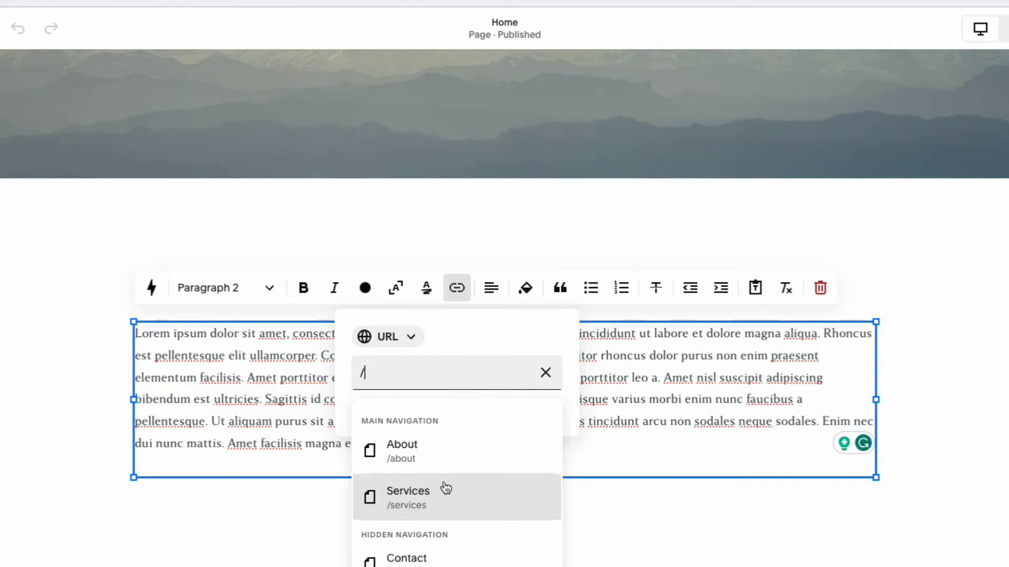
scroll(443, 486, down, 3)
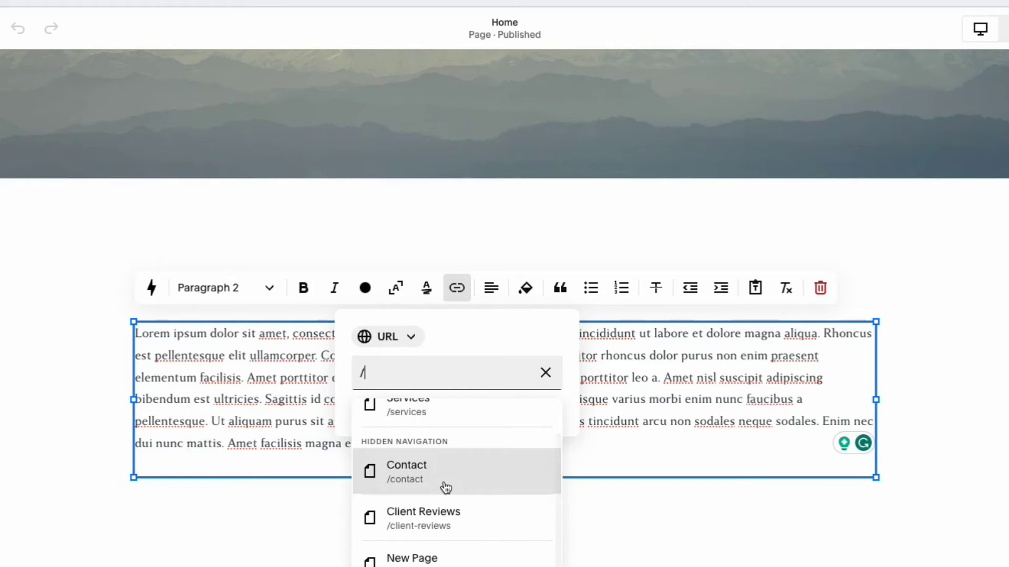
click(445, 486)
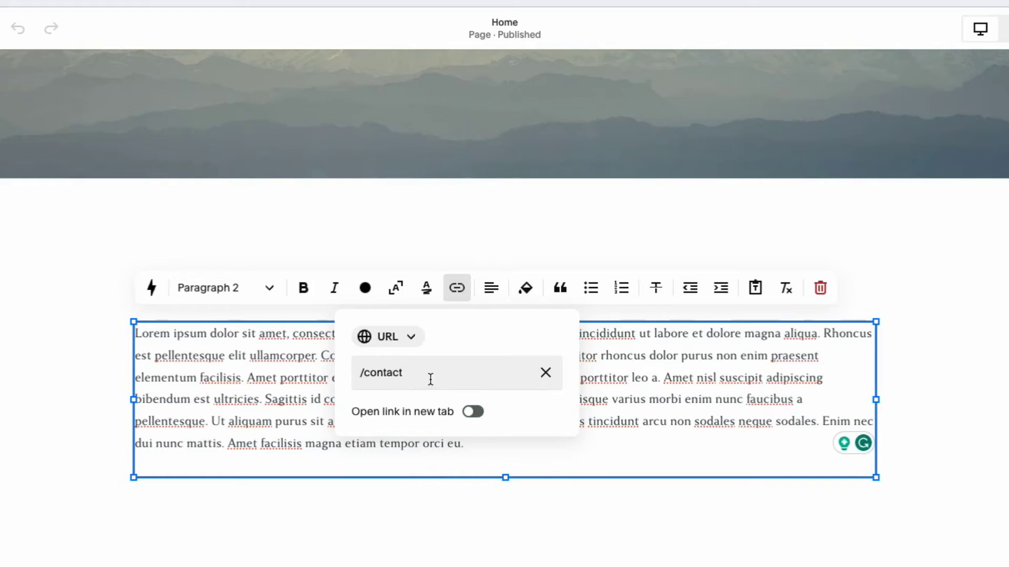
click(472, 414)
click(474, 414)
click(547, 374)
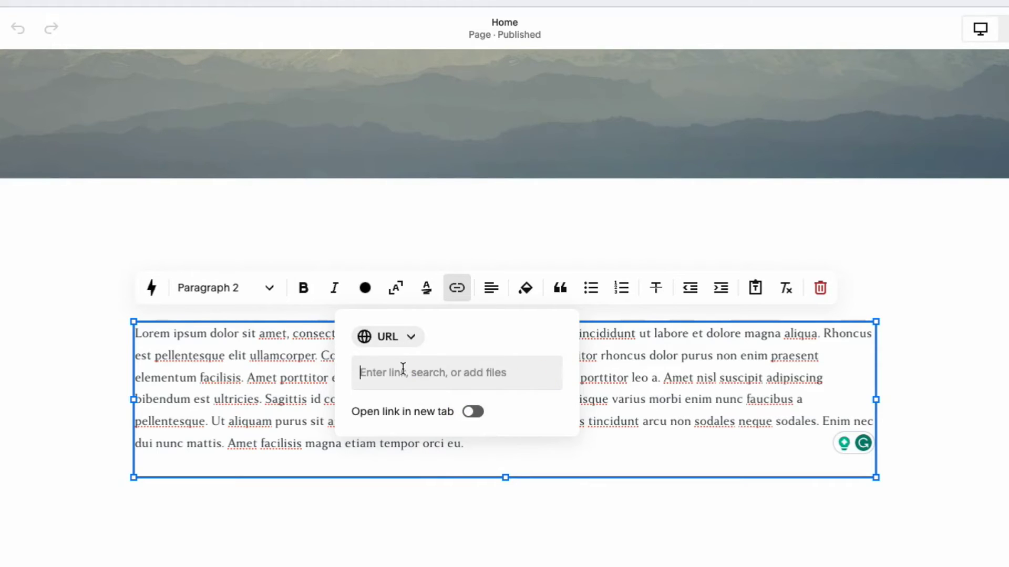
click(403, 370)
Step: Reselect the closing sentence and link it to the About page (/about)
click(428, 512)
click(233, 443)
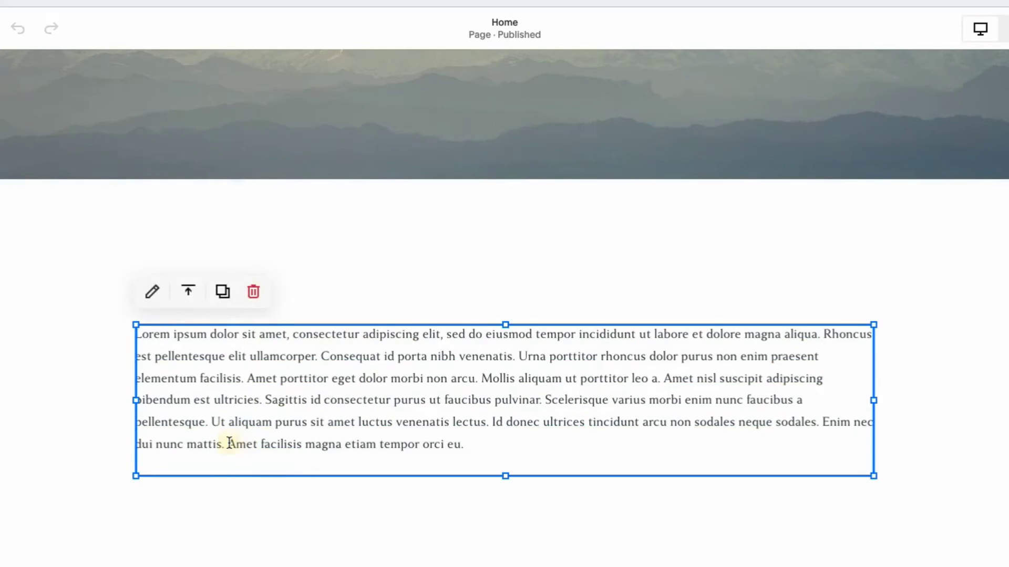
drag(232, 442, 461, 444)
click(455, 286)
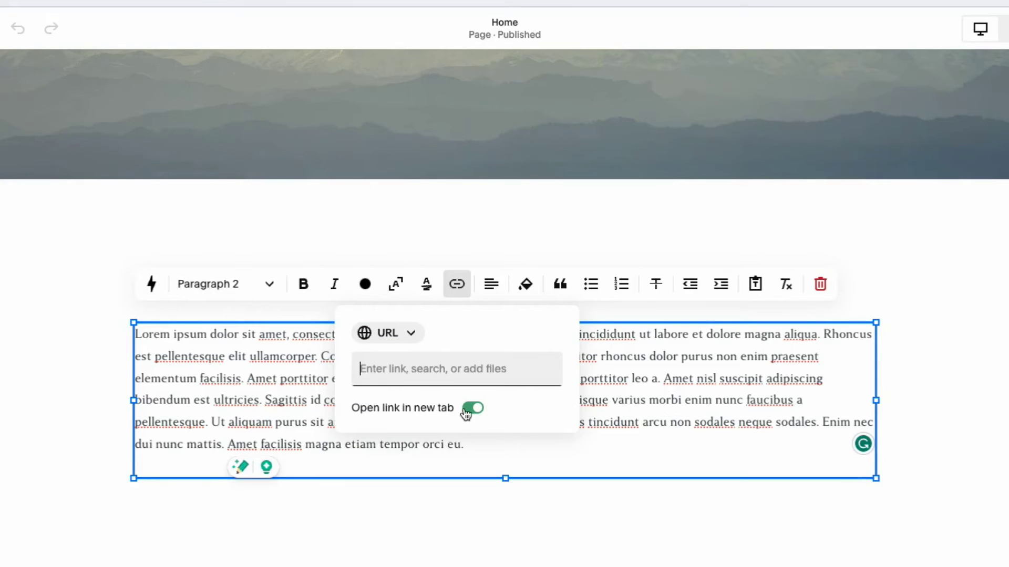
text(/)
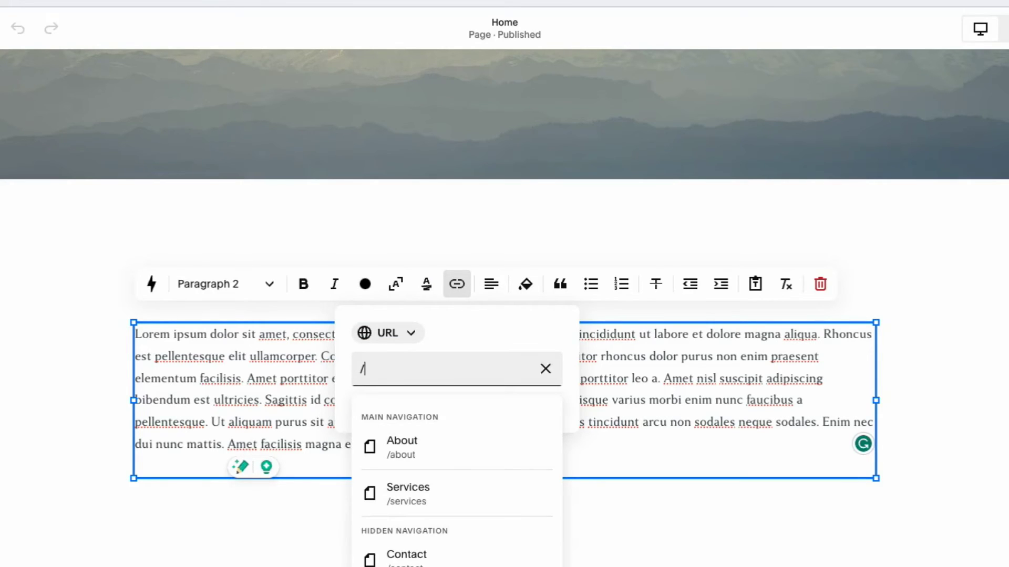
text(p)
key(BackSpace)
click(411, 444)
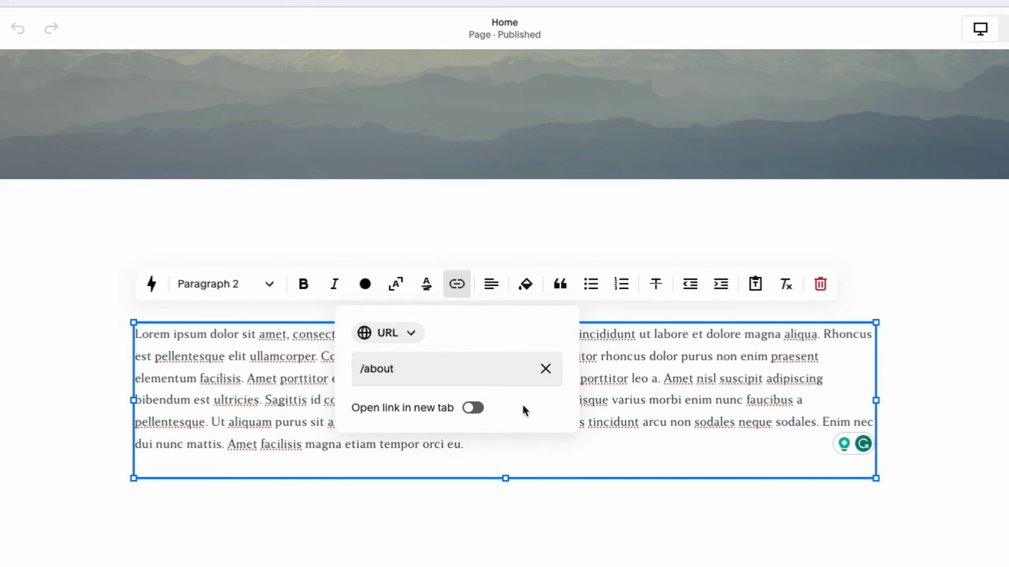
click(547, 512)
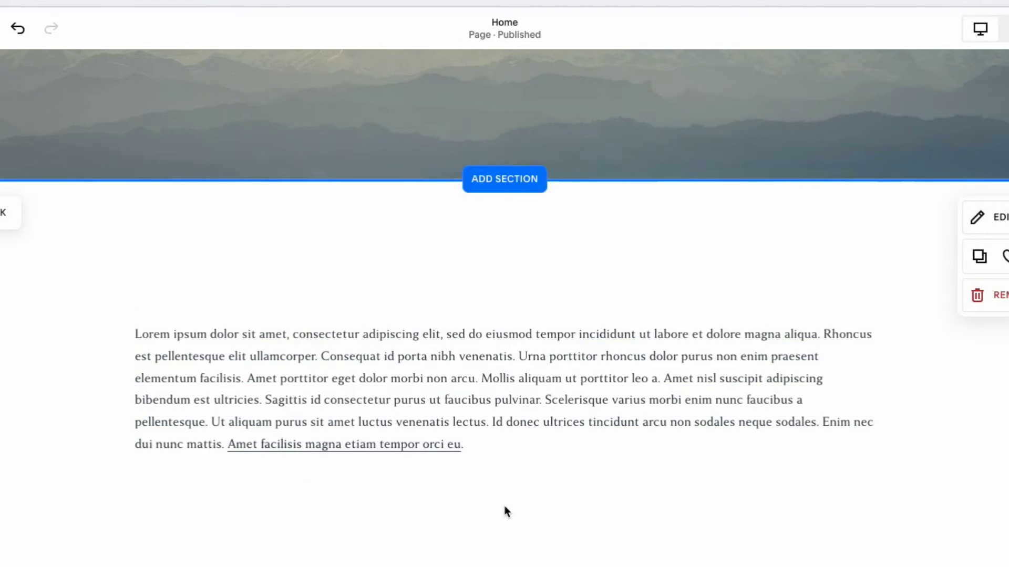
click(450, 447)
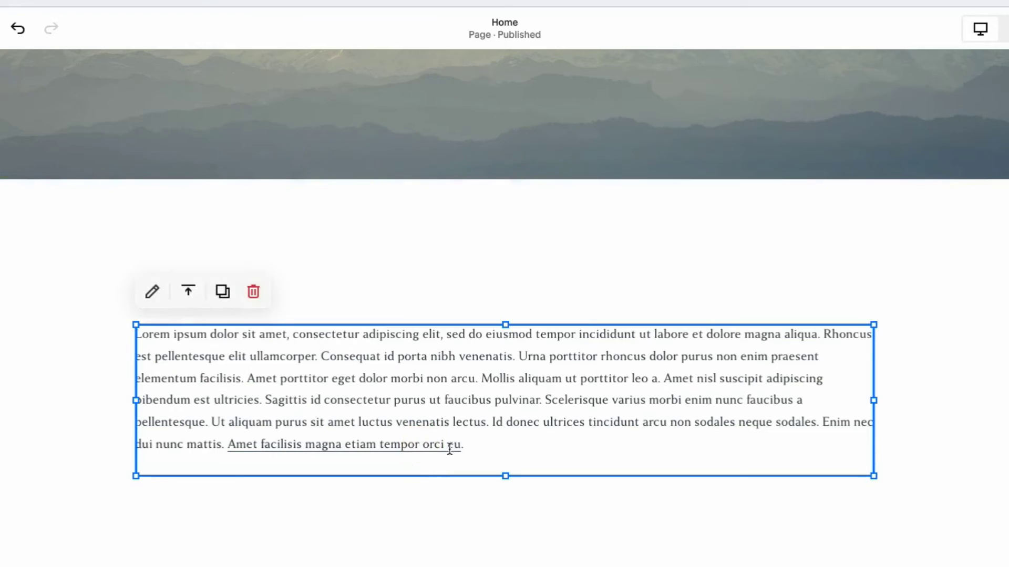
drag(460, 445, 229, 443)
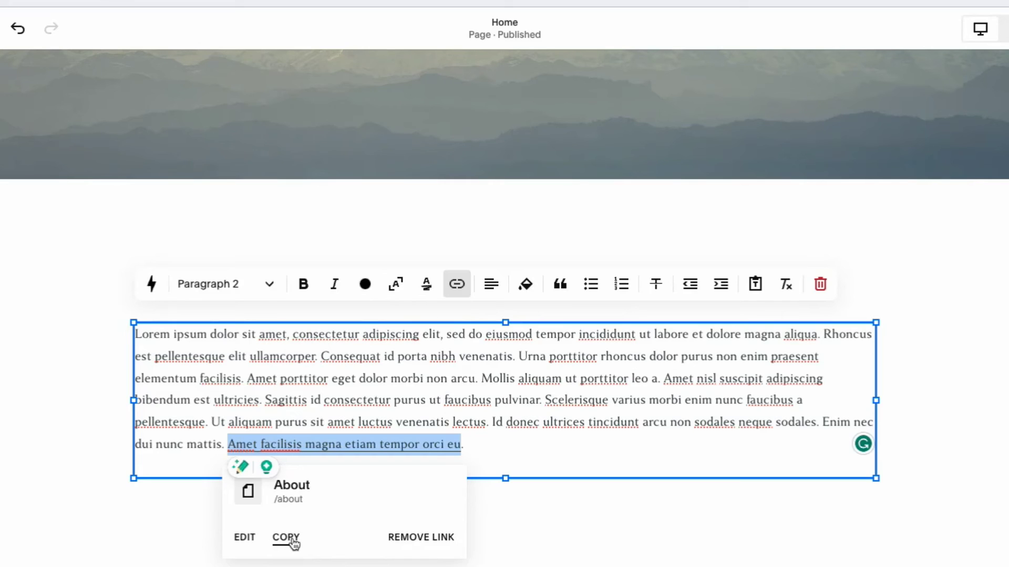
click(294, 544)
scroll(738, 398, down, 1)
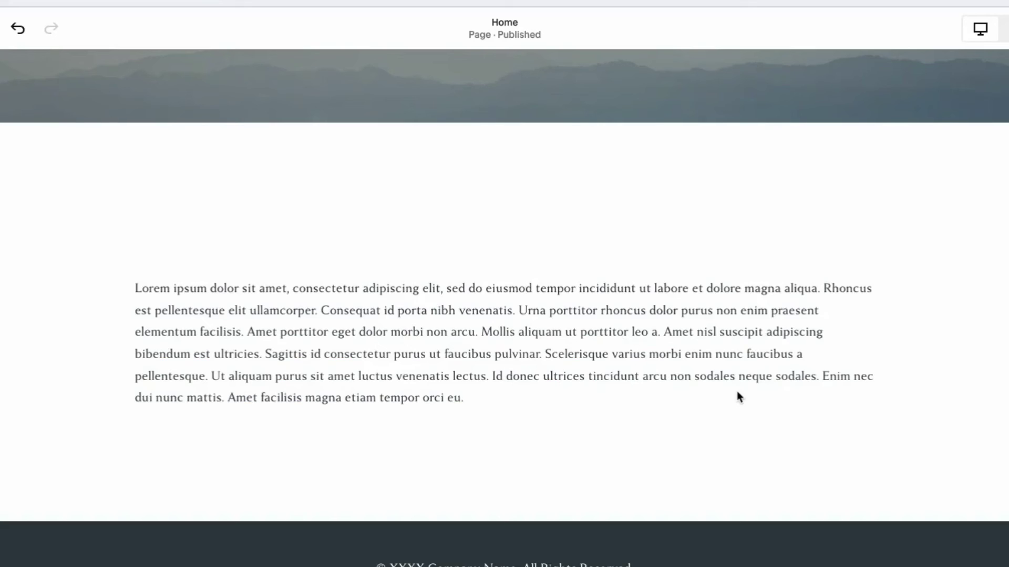
Step: Insert an Image block below the paragraph on the right and open its content settings
click(4, 153)
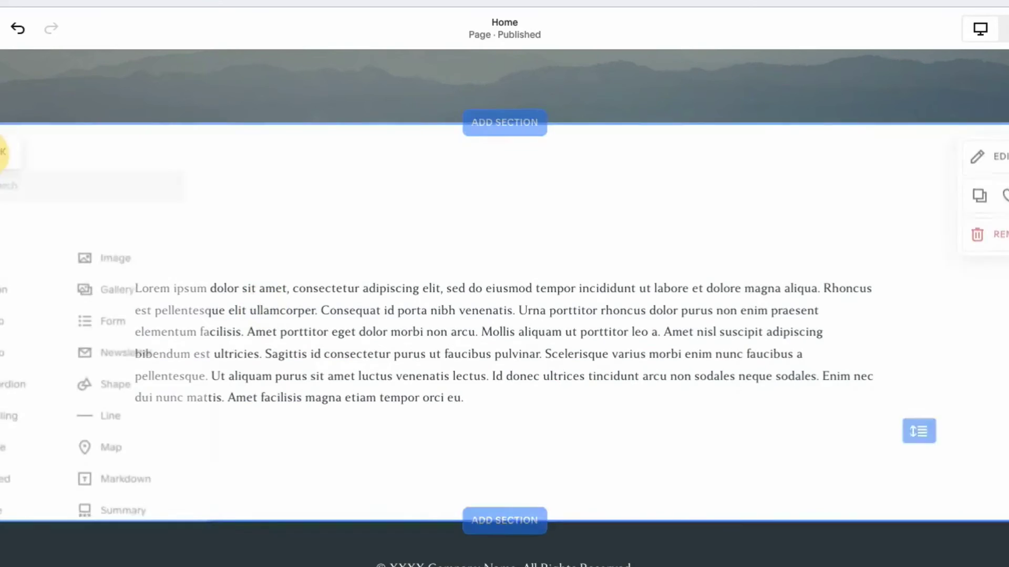
click(113, 249)
drag(104, 266, 673, 482)
scroll(844, 473, down, 2)
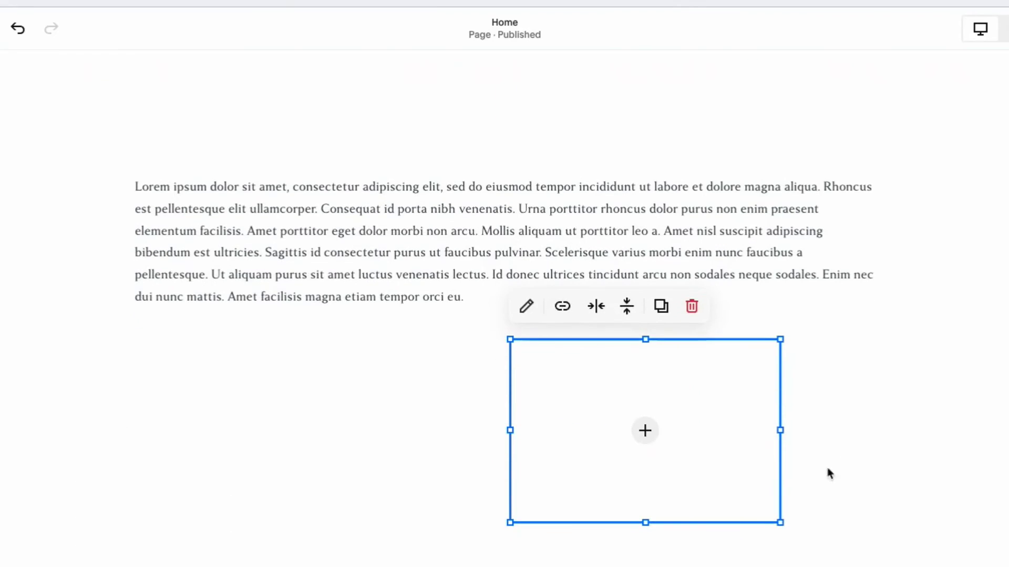
click(534, 315)
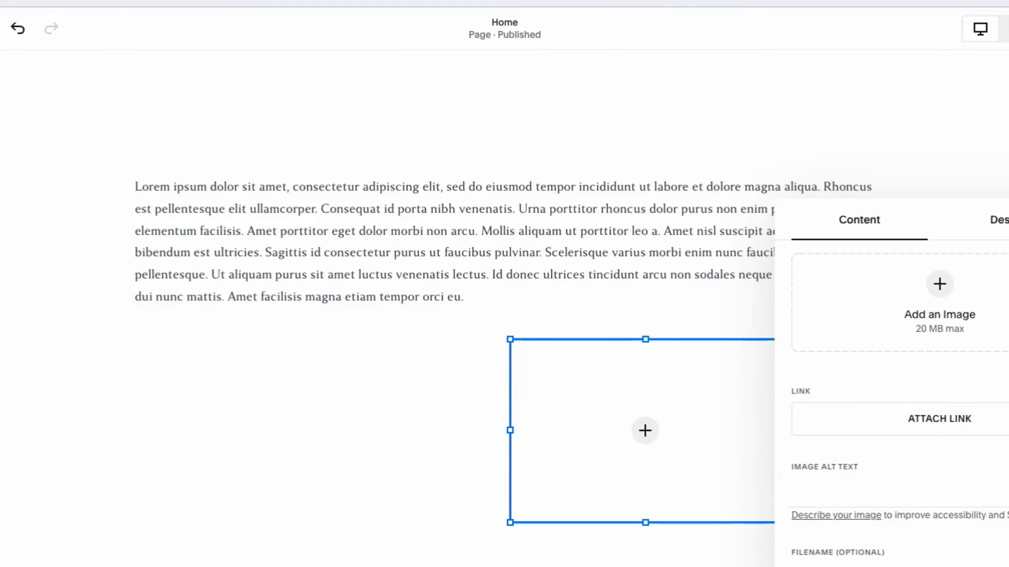
Step: Move the image Content panel aside and start attaching a link to the image
drag(995, 213, 961, 190)
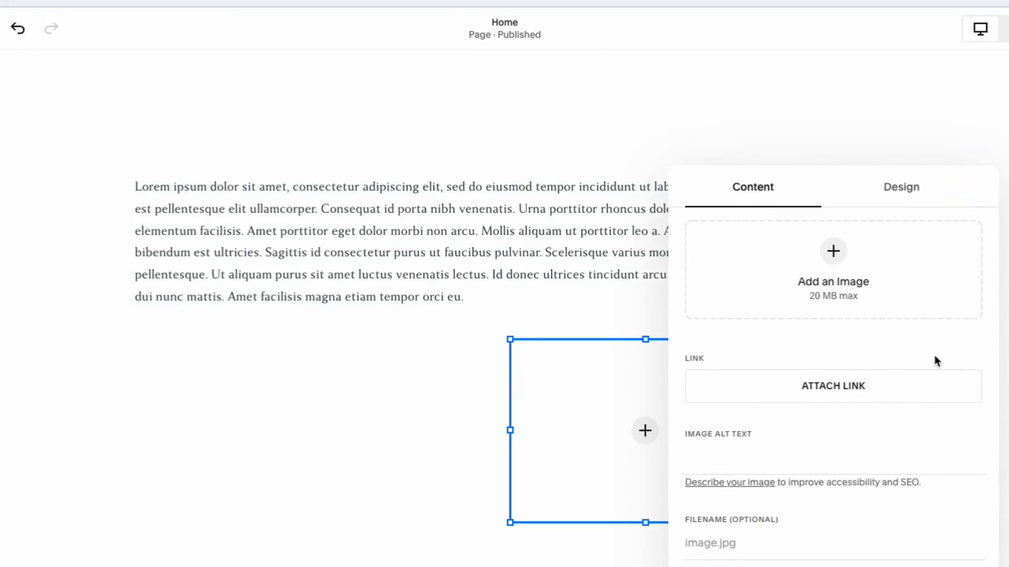
click(834, 394)
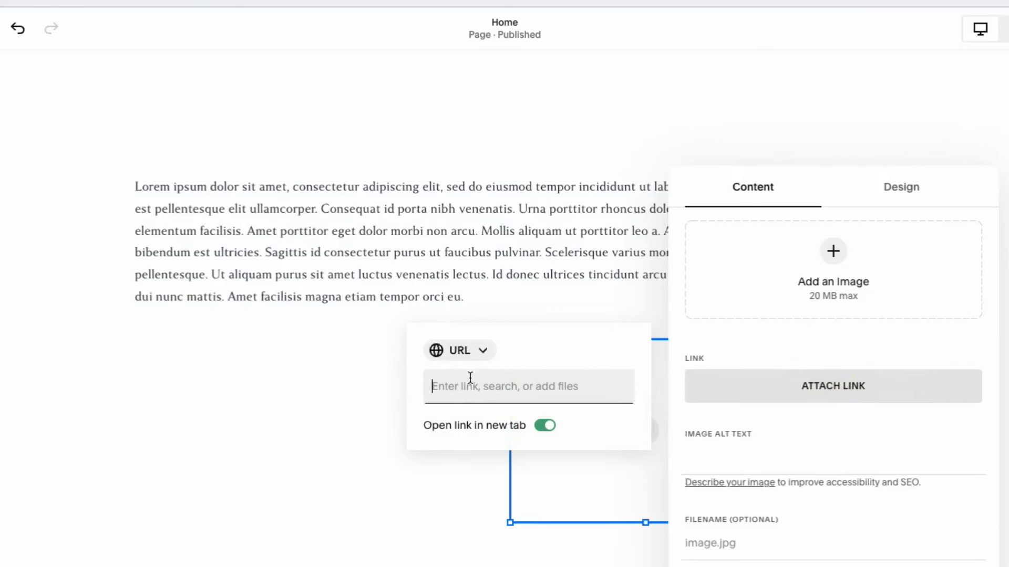